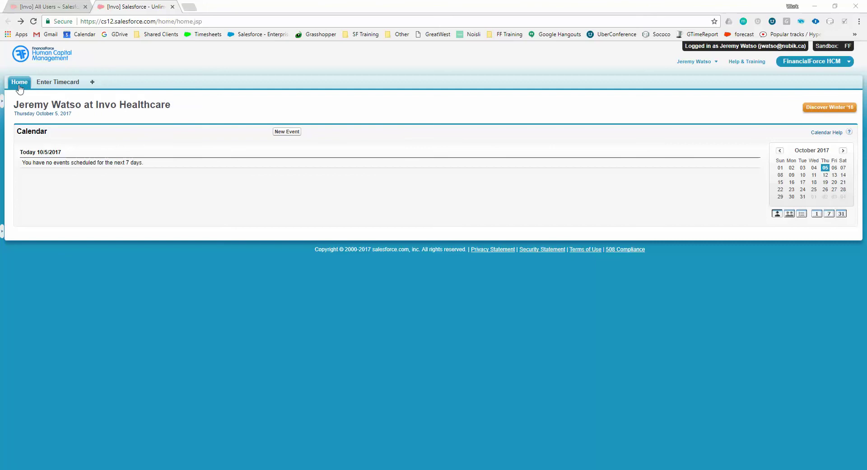
# Step: Open the timecard entry page and review the assignments listed for the week ending 10-07-2017
pyautogui.click(53, 84)
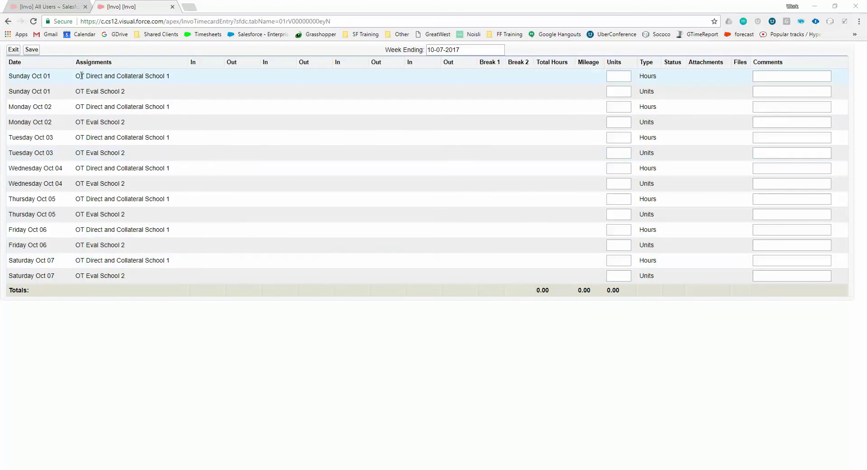
pyautogui.moveTo(76, 76); pyautogui.dragTo(100, 91)
pyautogui.click(173, 79)
pyautogui.click(60, 81)
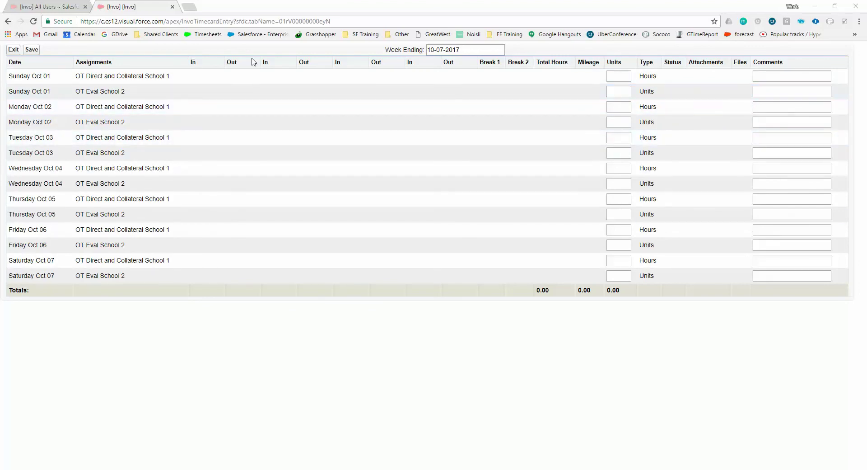
# Step: Examine the timecard's In/Out, Break, Mileage and Units columns
pyautogui.moveTo(460, 64); pyautogui.dragTo(193, 64)
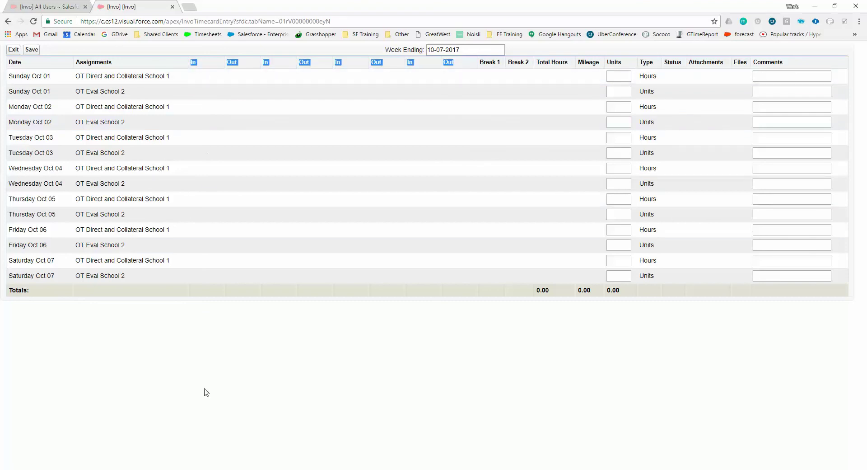
pyautogui.click(200, 80)
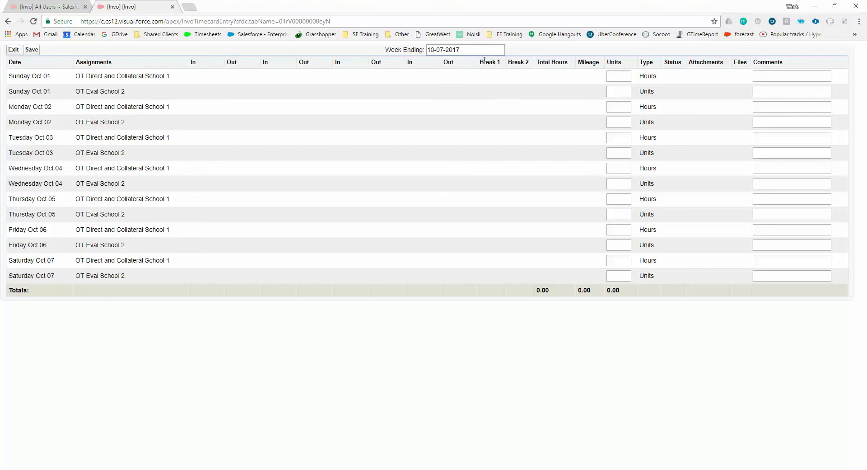
pyautogui.moveTo(484, 60); pyautogui.dragTo(528, 69)
pyautogui.click(528, 69)
pyautogui.moveTo(465, 63); pyautogui.dragTo(367, 62)
pyautogui.click(367, 63)
pyautogui.doubleClick(589, 63)
pyautogui.click(590, 63)
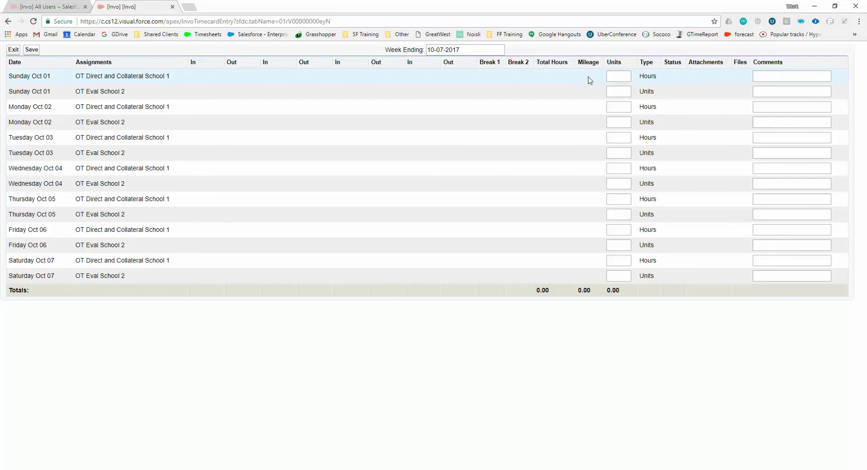
pyautogui.doubleClick(611, 61)
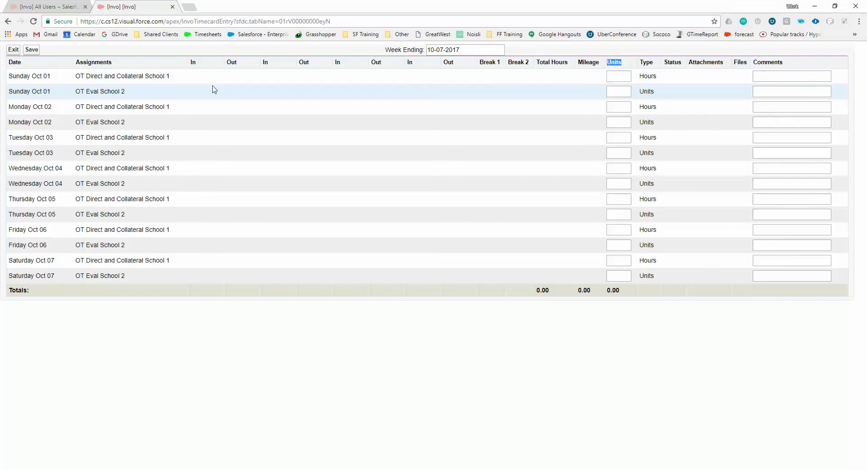
# Step: Enter OT Direct and Collateral School 1 hours: 7.25 for Sunday Oct 01, 5.5 for Monday Oct 02 and 6.5 for Tuesday Oct 03
pyautogui.click(619, 76)
pyautogui.click(645, 65)
pyautogui.click(620, 74)
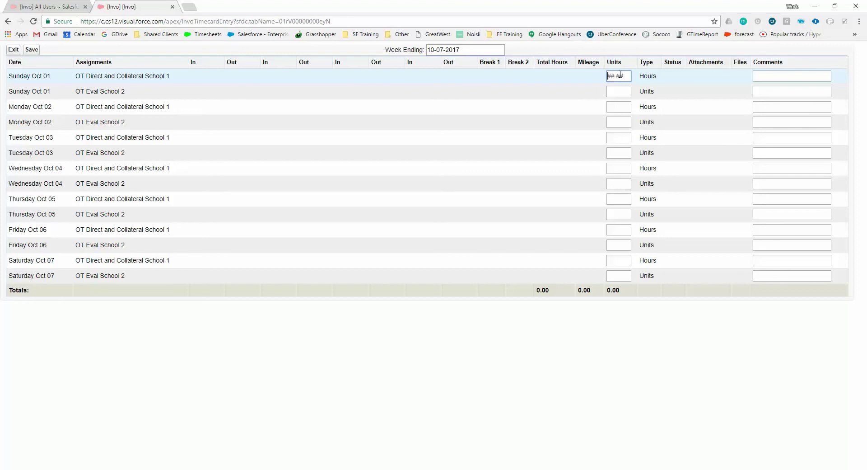
pyautogui.write('7.25')
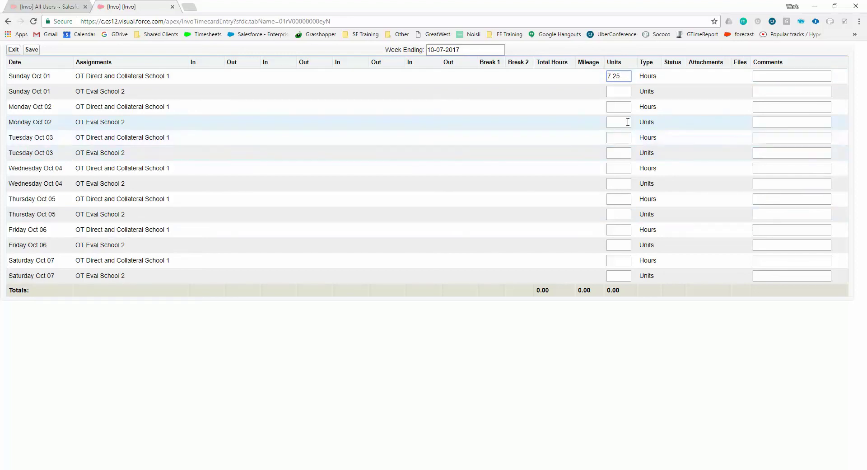
pyautogui.click(610, 106)
pyautogui.write('5.5')
pyautogui.click(622, 142)
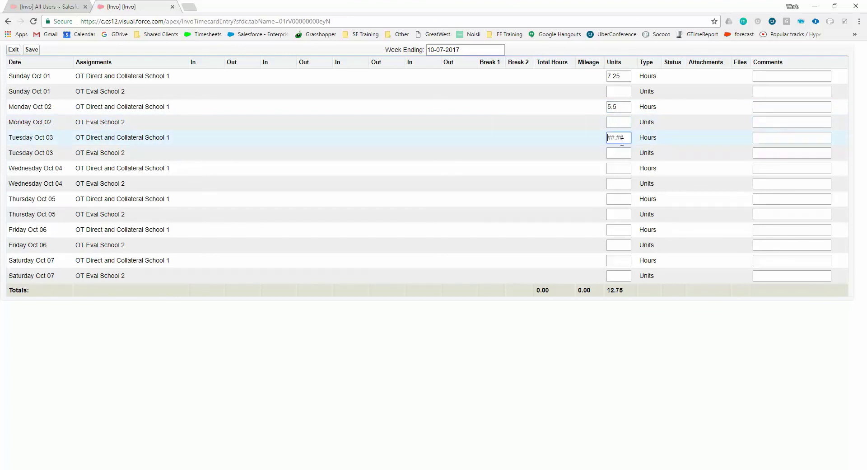
pyautogui.write('6.5')
pyautogui.click(691, 136)
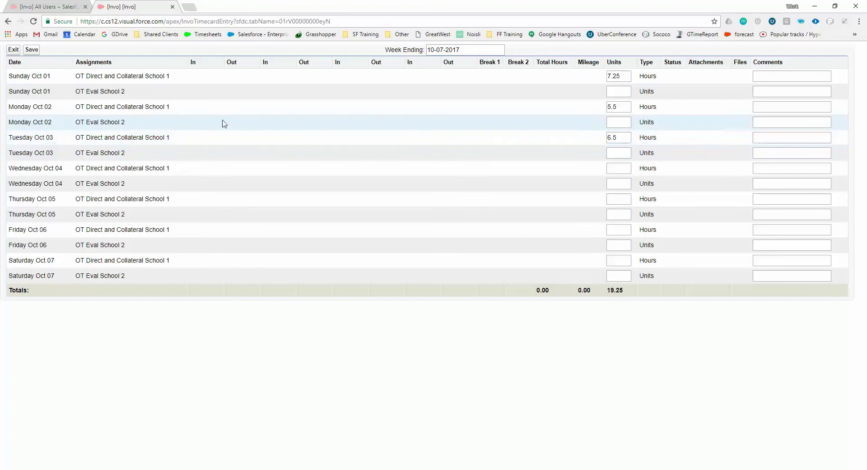
# Step: Enter 4 units for OT Eval School 2 on Monday Oct 02
pyautogui.doubleClick(647, 91)
pyautogui.click(612, 92)
pyautogui.click(611, 122)
pyautogui.write('4')
pyautogui.click(567, 120)
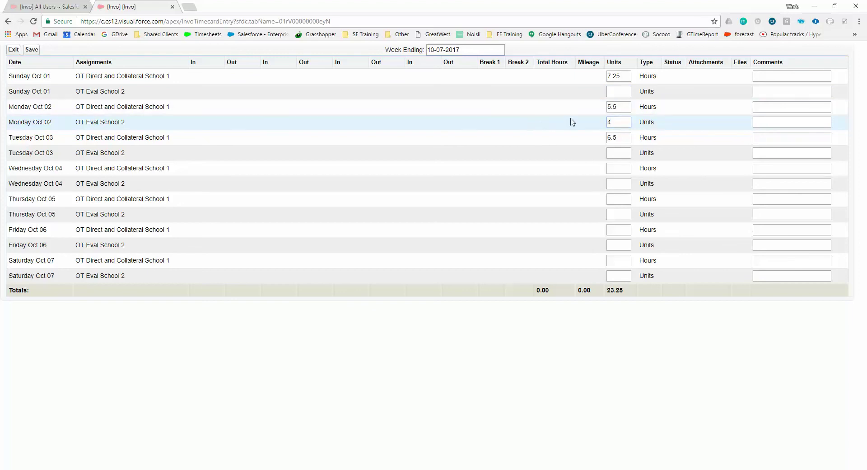
pyautogui.click(614, 122)
# Step: Add the comment "Worked from home" to Monday Oct 02's OT Eval School 2 entry, save the timecard and check the entries' status
pyautogui.click(769, 139)
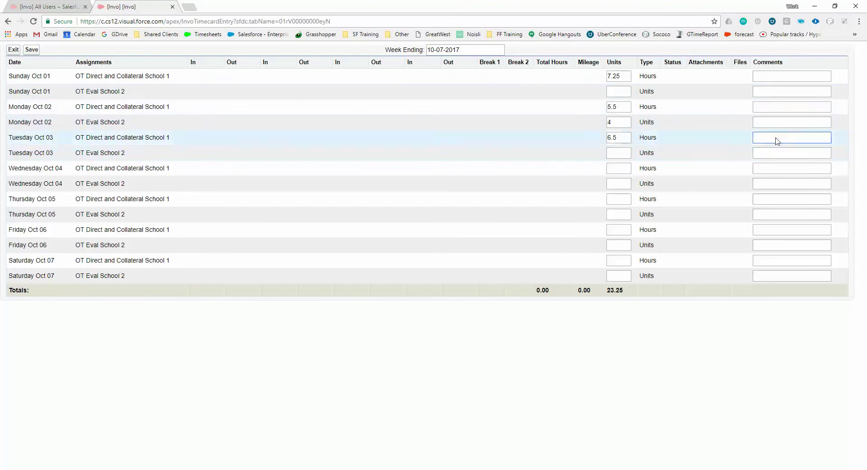
pyautogui.click(791, 124)
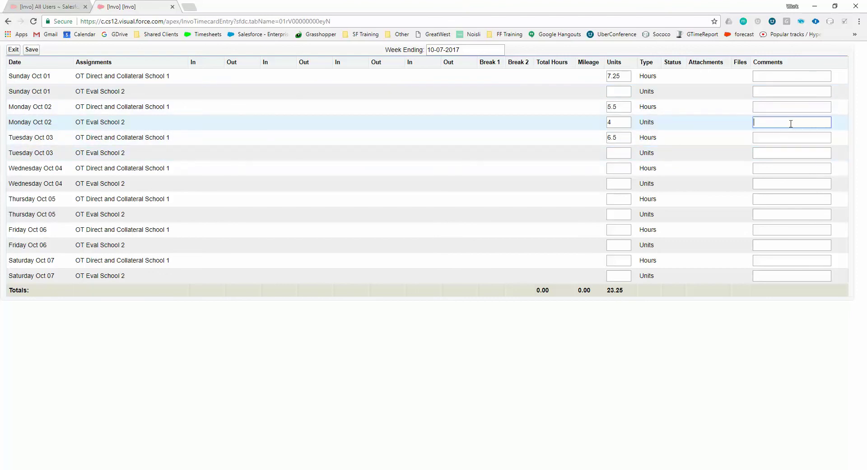
pyautogui.write('Worked from home')
pyautogui.click(32, 50)
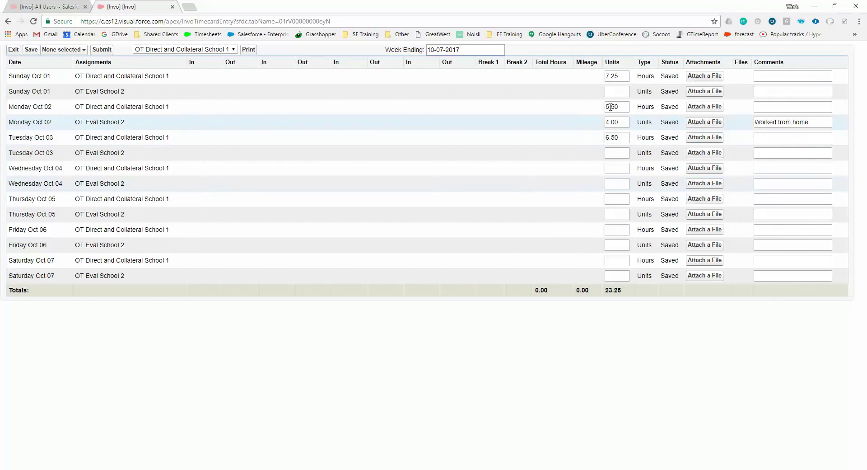
pyautogui.doubleClick(670, 62)
pyautogui.doubleClick(669, 76)
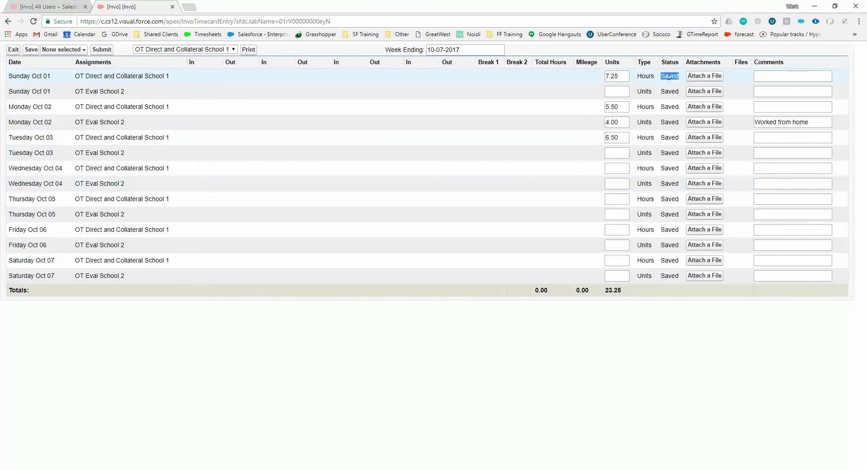
# Step: Attach the PNG file 2017-03-20_15-43-47 to the Tuesday Oct 03 OT Direct and Collateral School 1 entry
pyautogui.doubleClick(692, 62)
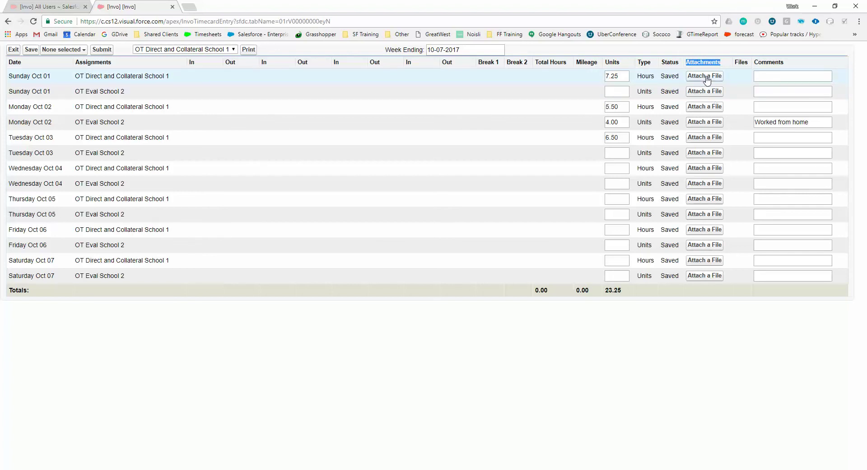
pyautogui.click(707, 78)
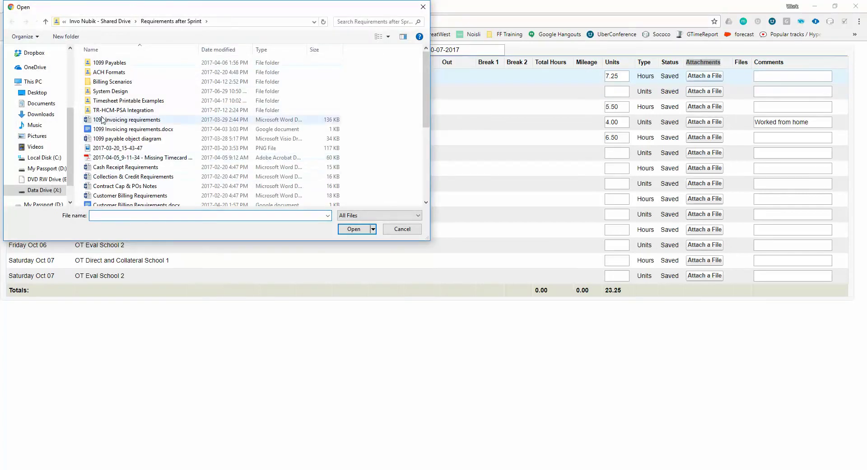
pyautogui.click(424, 6)
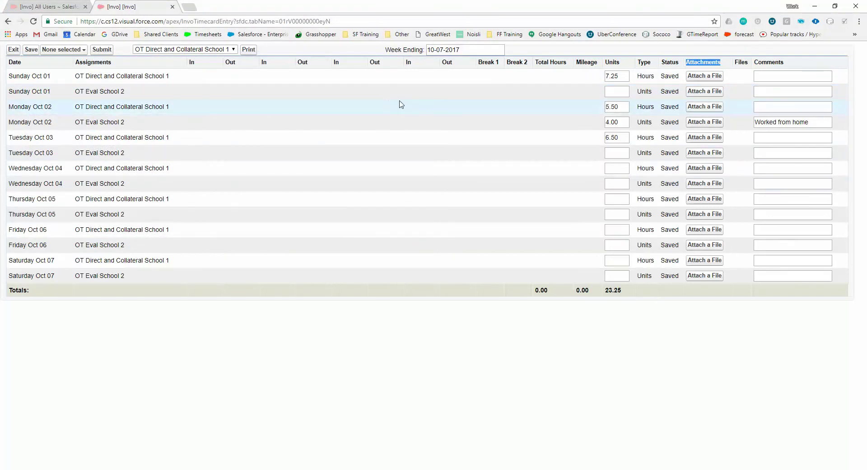
pyautogui.click(705, 137)
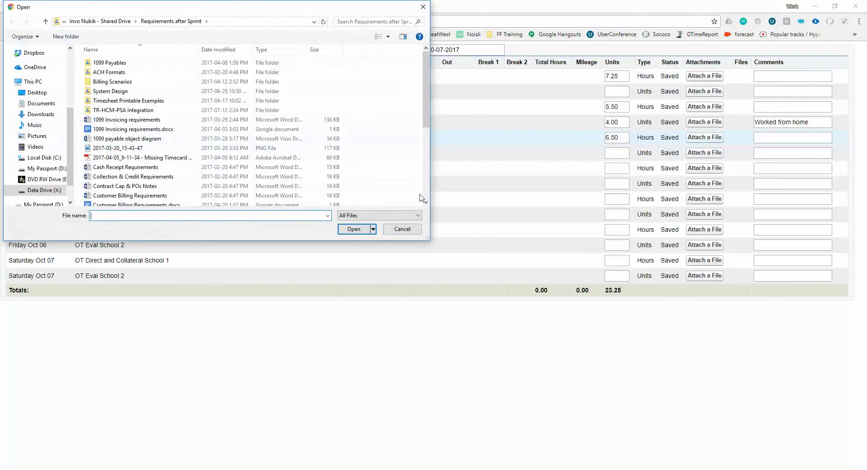
pyautogui.doubleClick(117, 148)
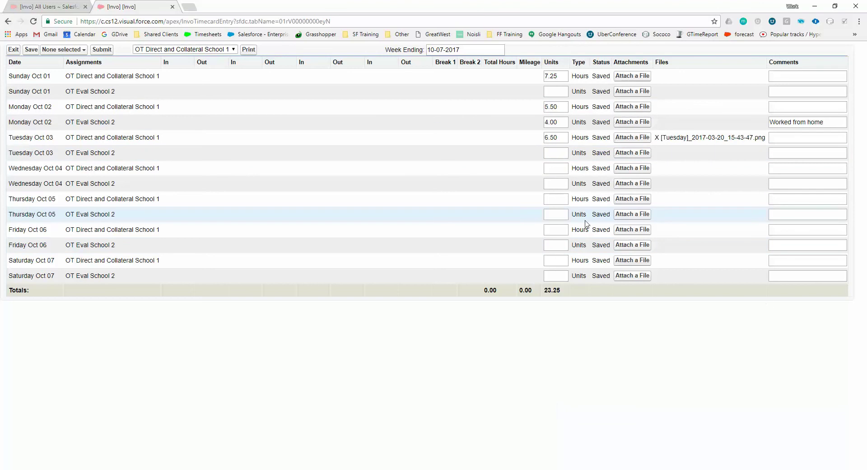
# Step: Submit only the OT Direct and Collateral School 1 assignment's timecard and check the status and units of its Sunday entry
pyautogui.click(81, 53)
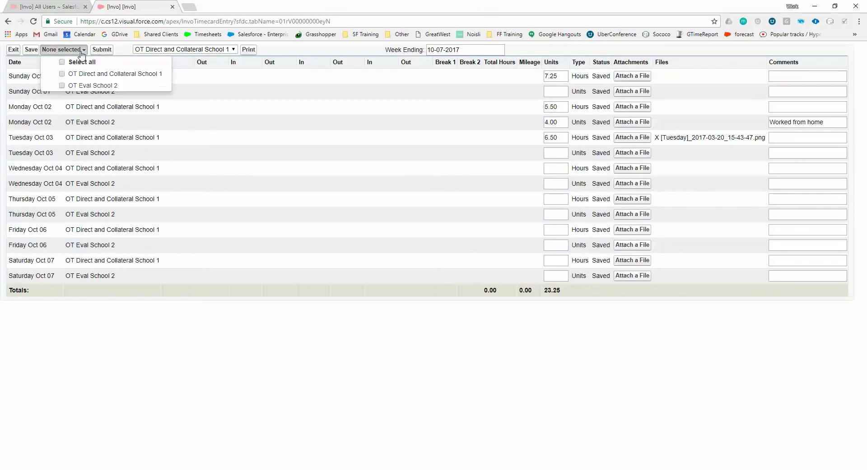
pyautogui.click(63, 76)
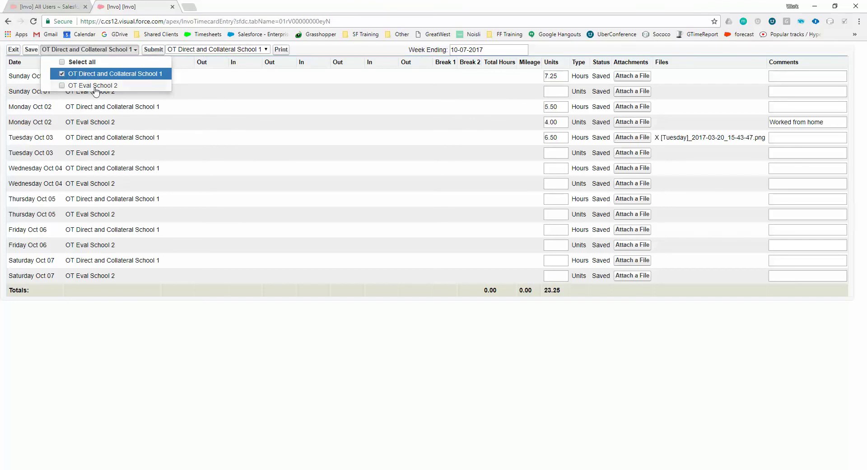
pyautogui.click(264, 153)
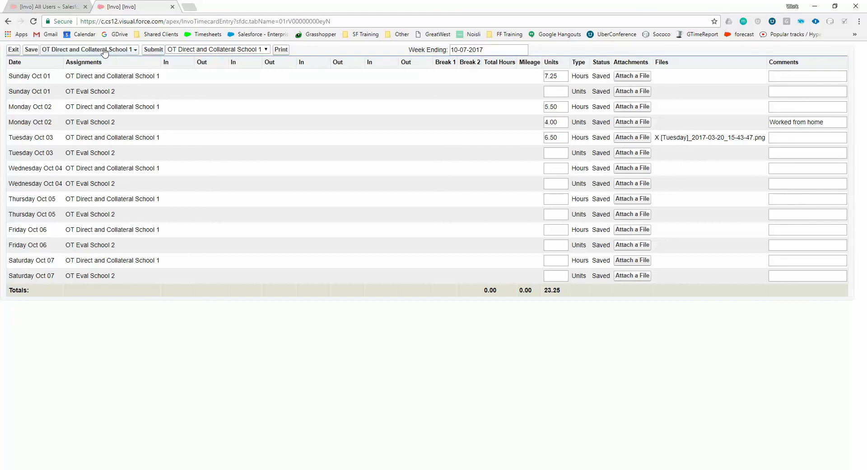
pyautogui.click(149, 51)
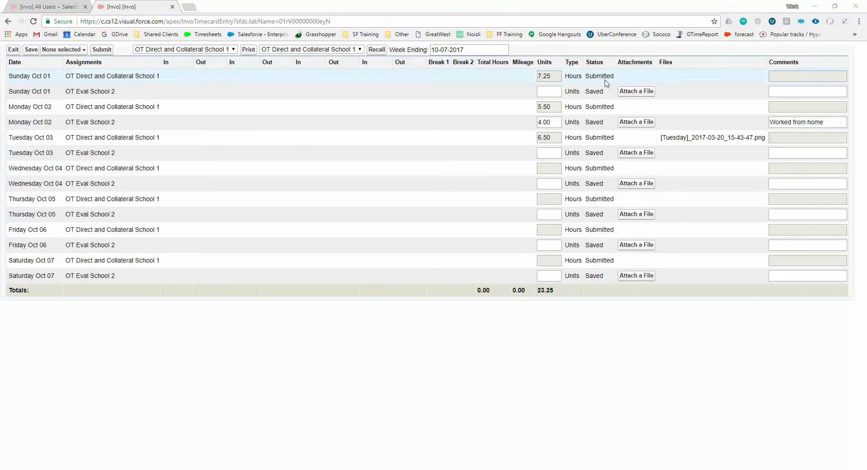
pyautogui.doubleClick(596, 76)
pyautogui.moveTo(558, 77); pyautogui.dragTo(536, 78)
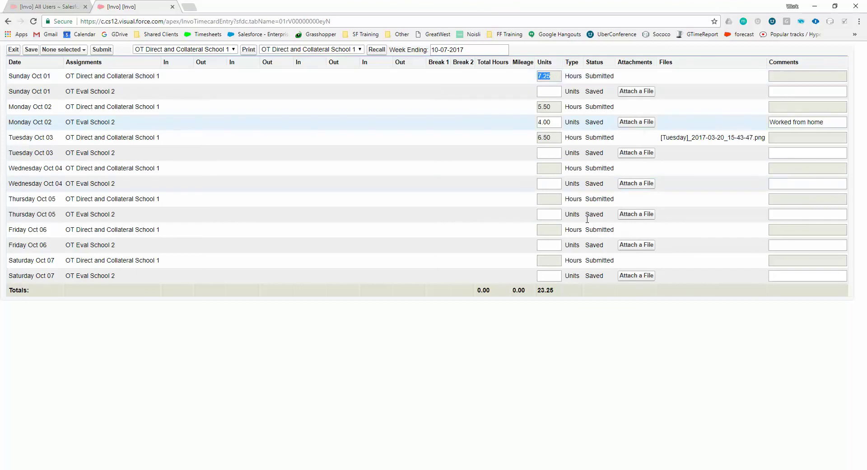